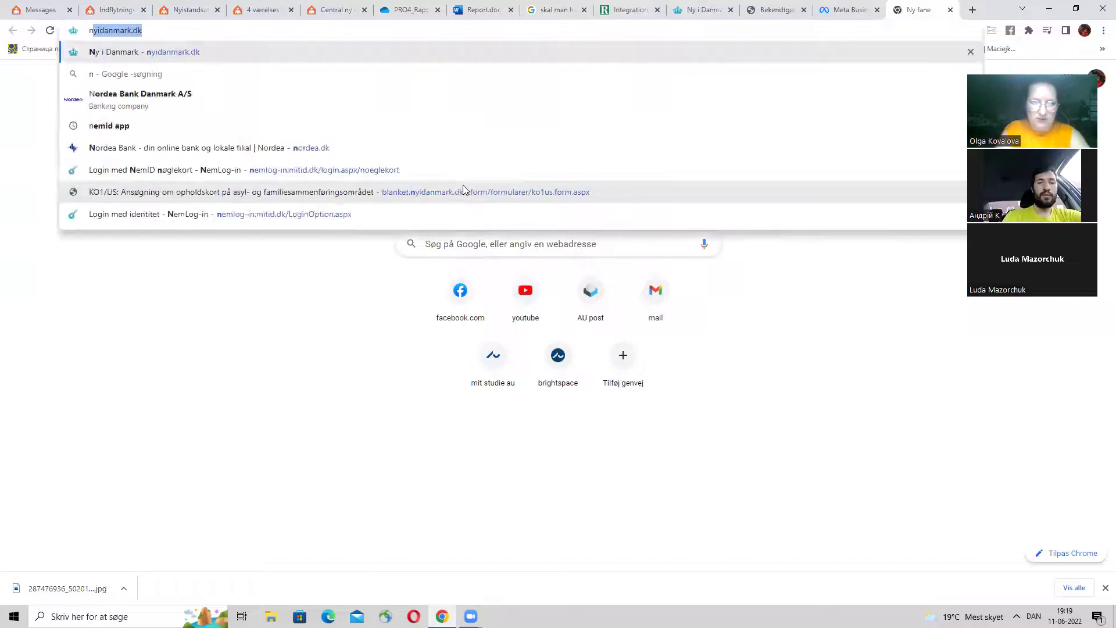
# Go to nyidanmark.dk and open the Kontakt os page from the homepage footer links
pyautogui.press('Return')
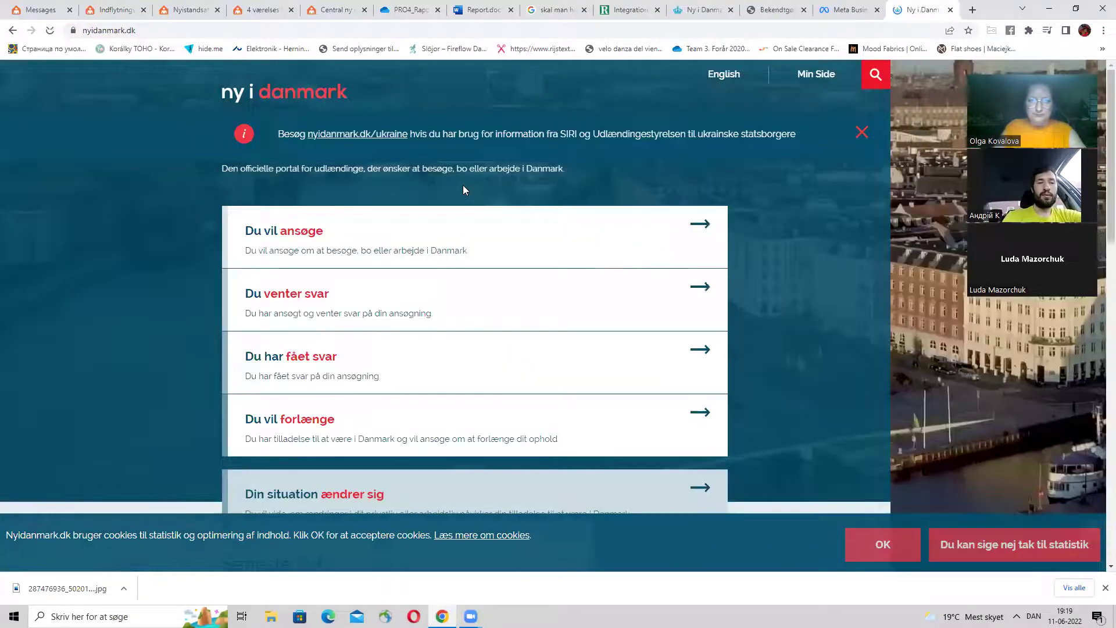
pyautogui.scroll(-4, 354, 329)
pyautogui.scroll(4, 342, 349)
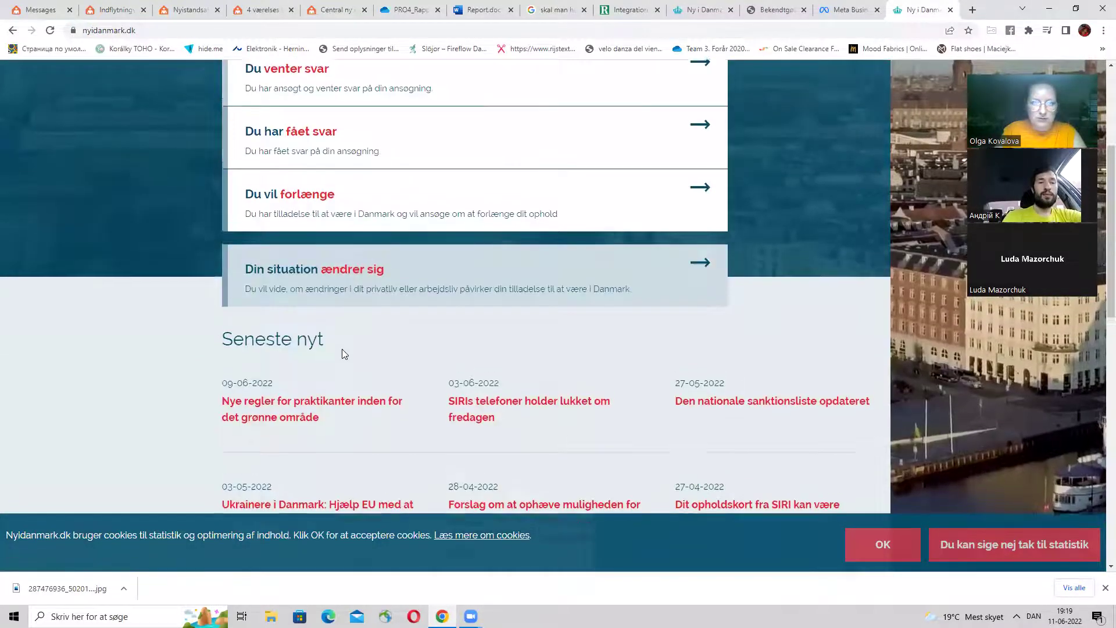
pyautogui.scroll(-2, 342, 354)
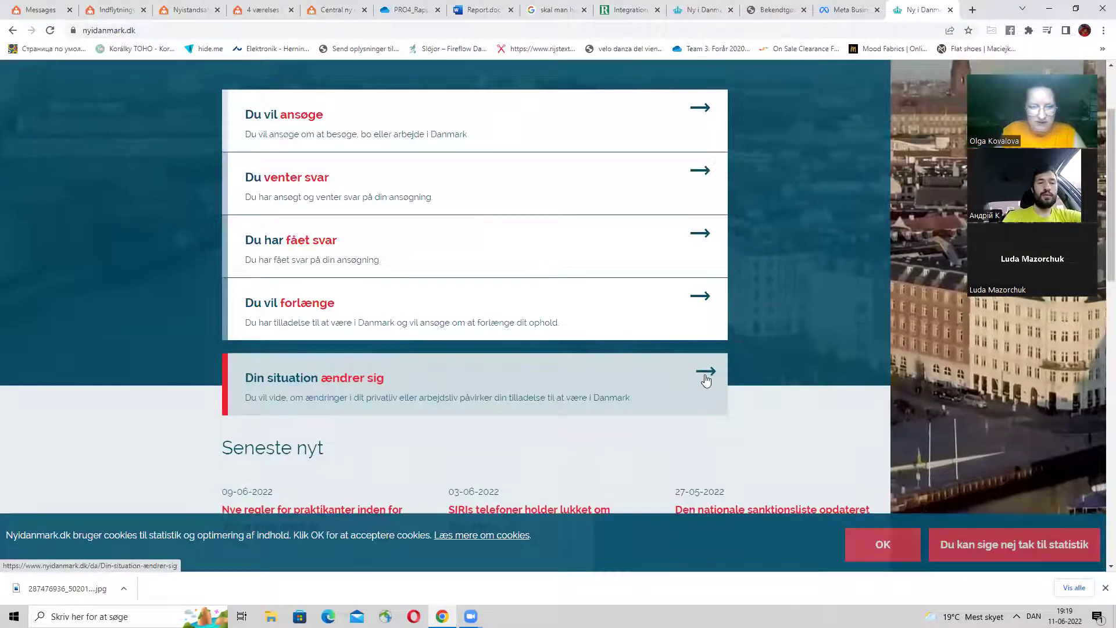
pyautogui.scroll(-6, 520, 412)
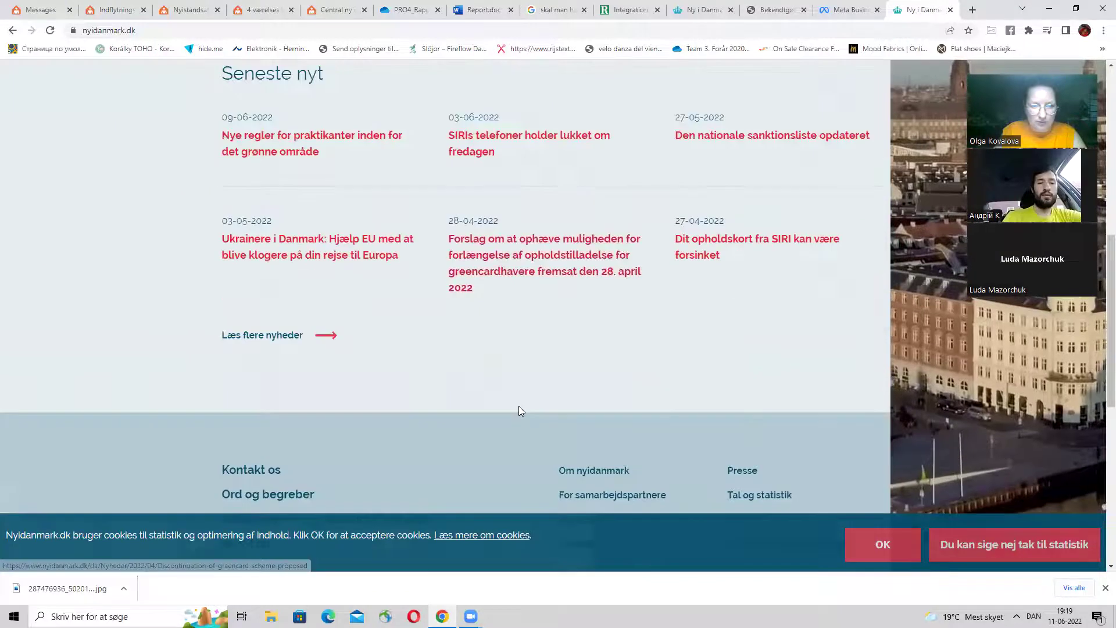
pyautogui.scroll(-3, 518, 405)
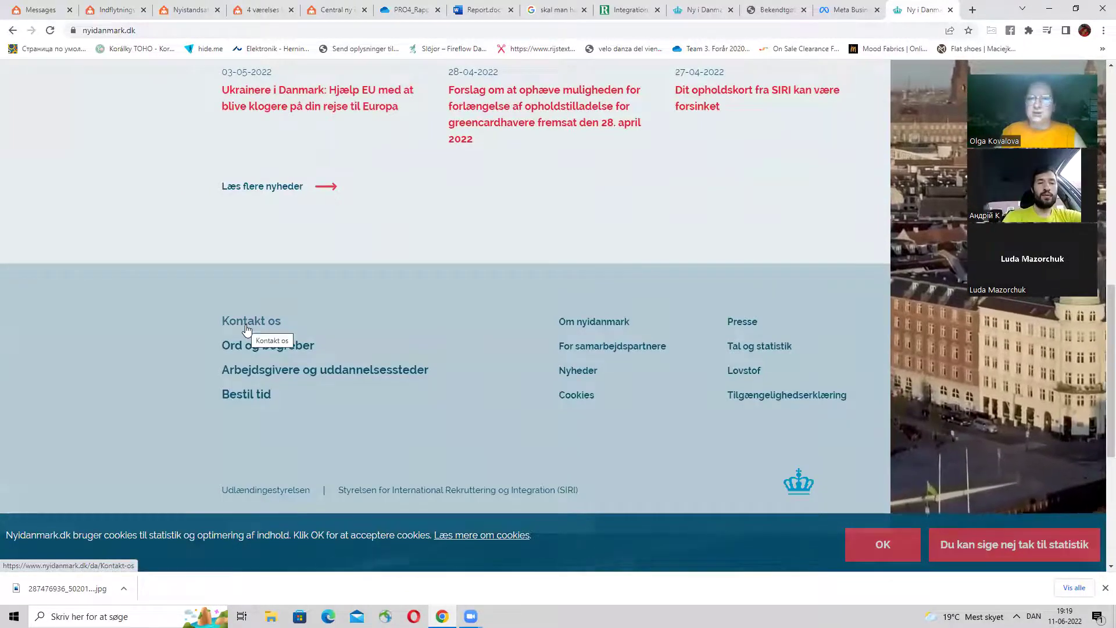
pyautogui.press('Home')
pyautogui.press('End')
pyautogui.scroll(-4, 213, 237)
pyautogui.scroll(4, 256, 291)
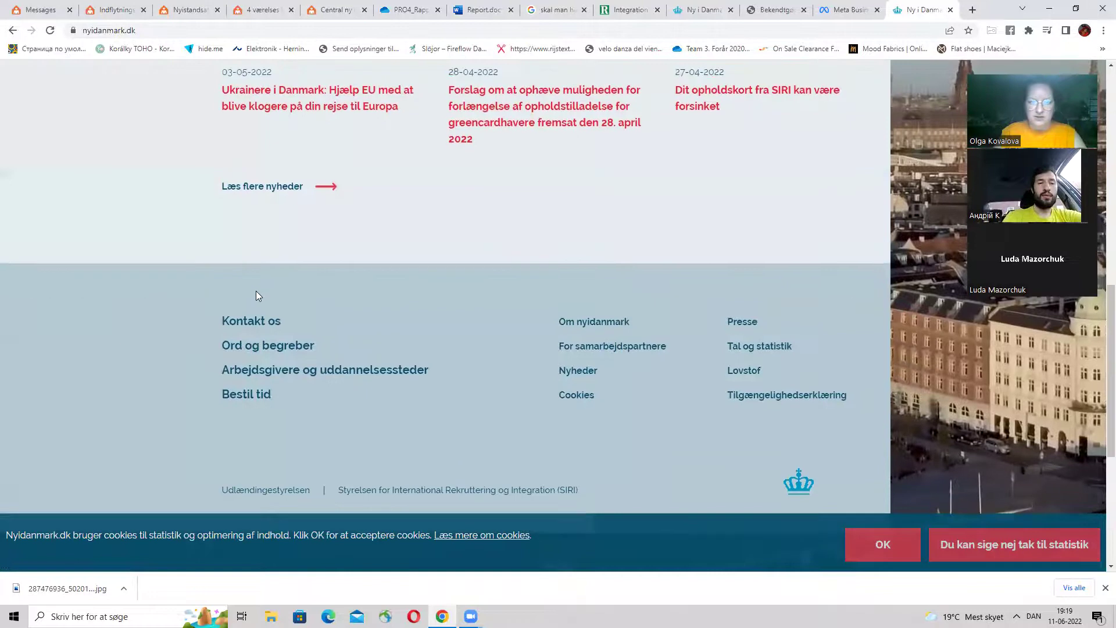
pyautogui.click(267, 325)
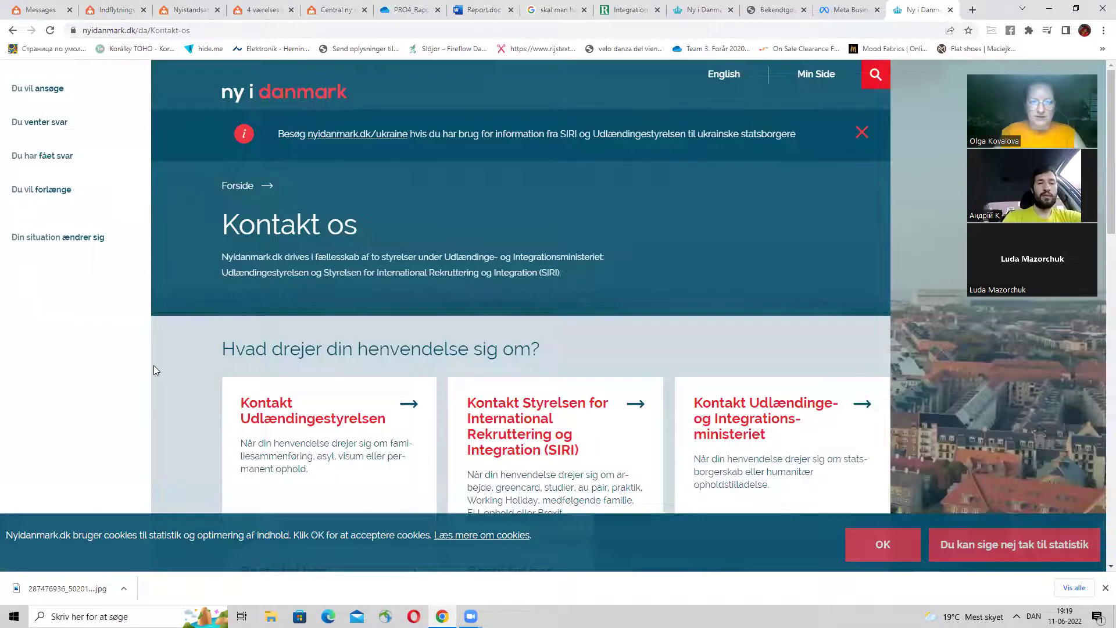
# Choose Kontakt Udlændingestyrelsen and open its Skriv til os (e-mail) page
pyautogui.scroll(-4, 153, 365)
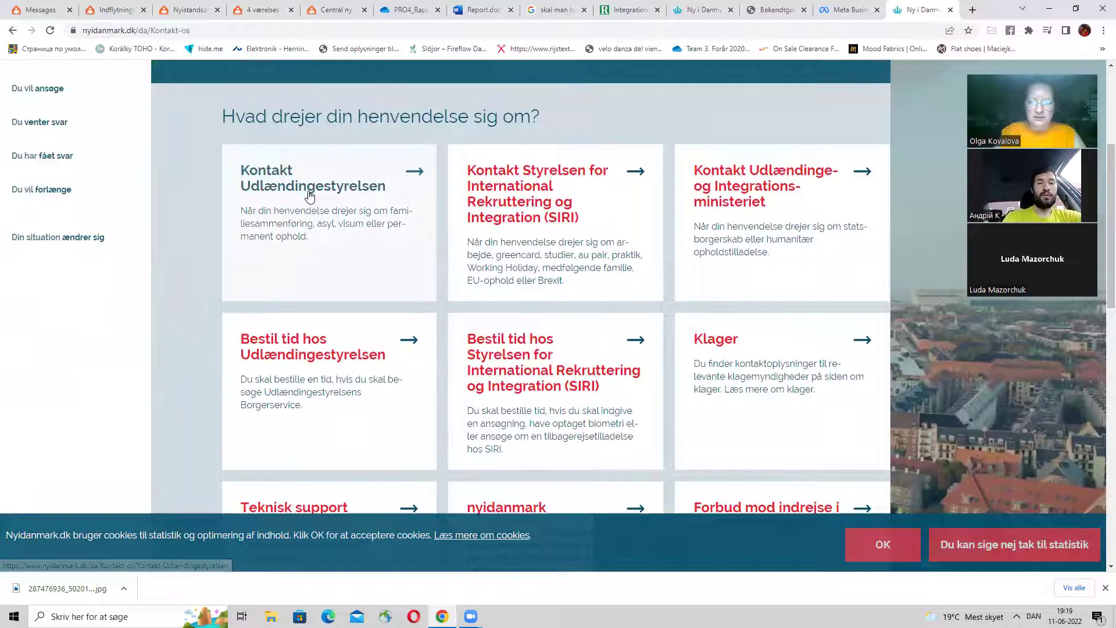
pyautogui.click(310, 197)
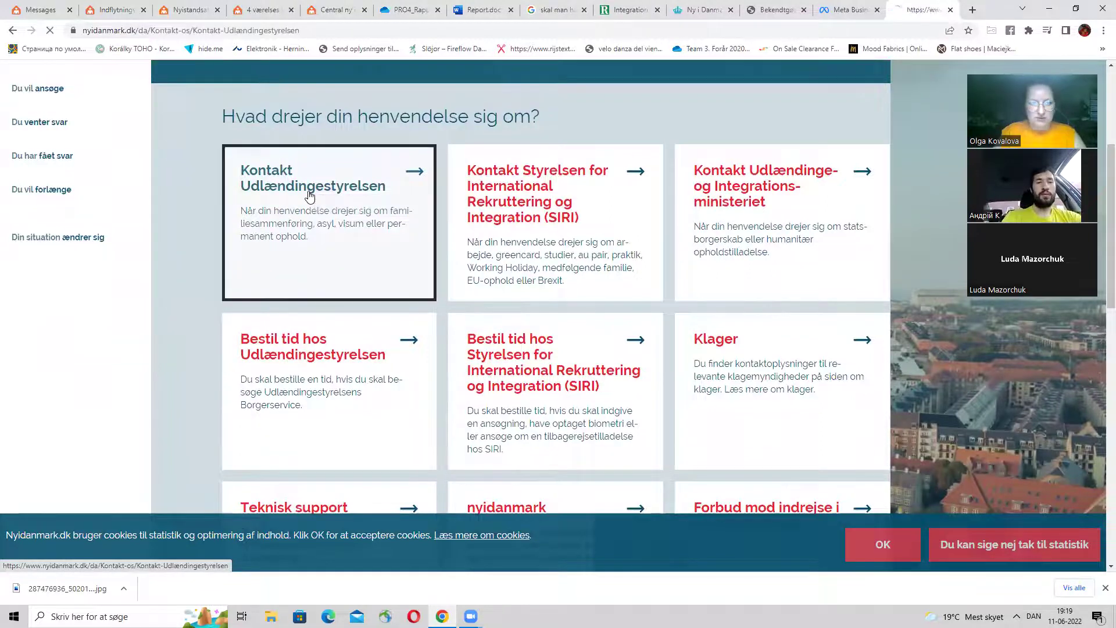
pyautogui.scroll(-2, 168, 391)
pyautogui.scroll(-1, 166, 390)
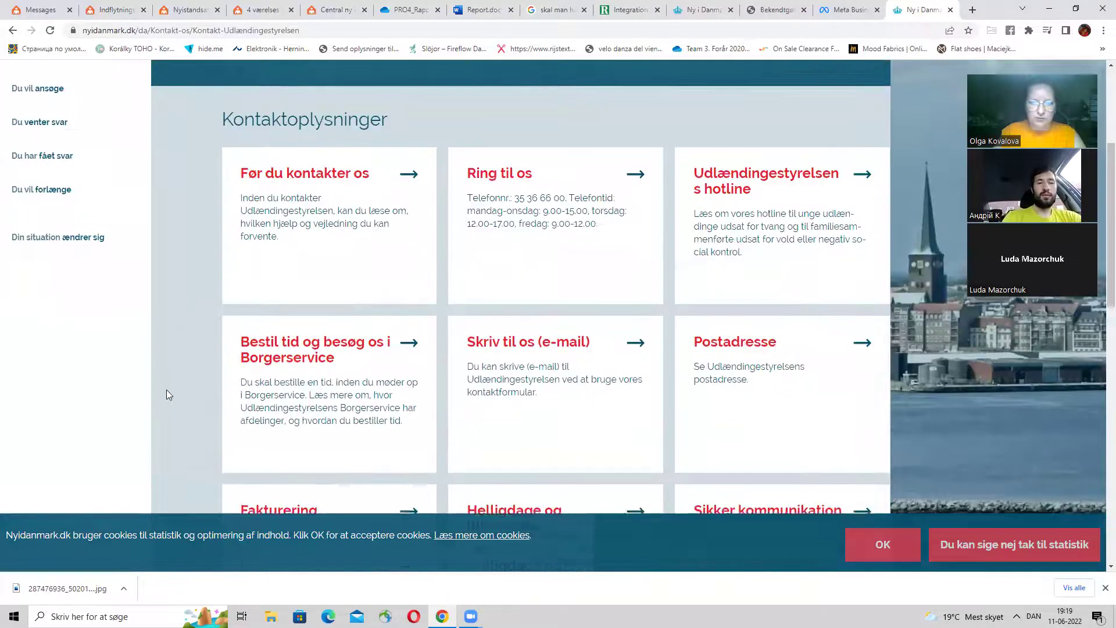
pyautogui.click(555, 368)
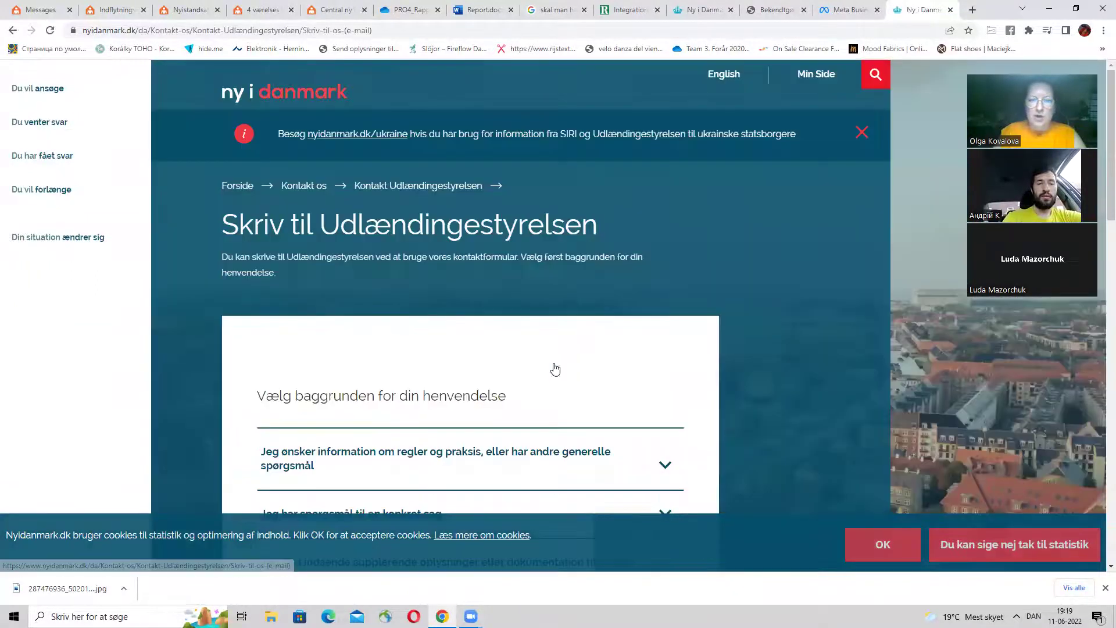
# Expand the enquiry reason "Jeg vil gerne kontakte Udlændingestyrelsens DPO" and look through its contact form
pyautogui.scroll(-9, 521, 364)
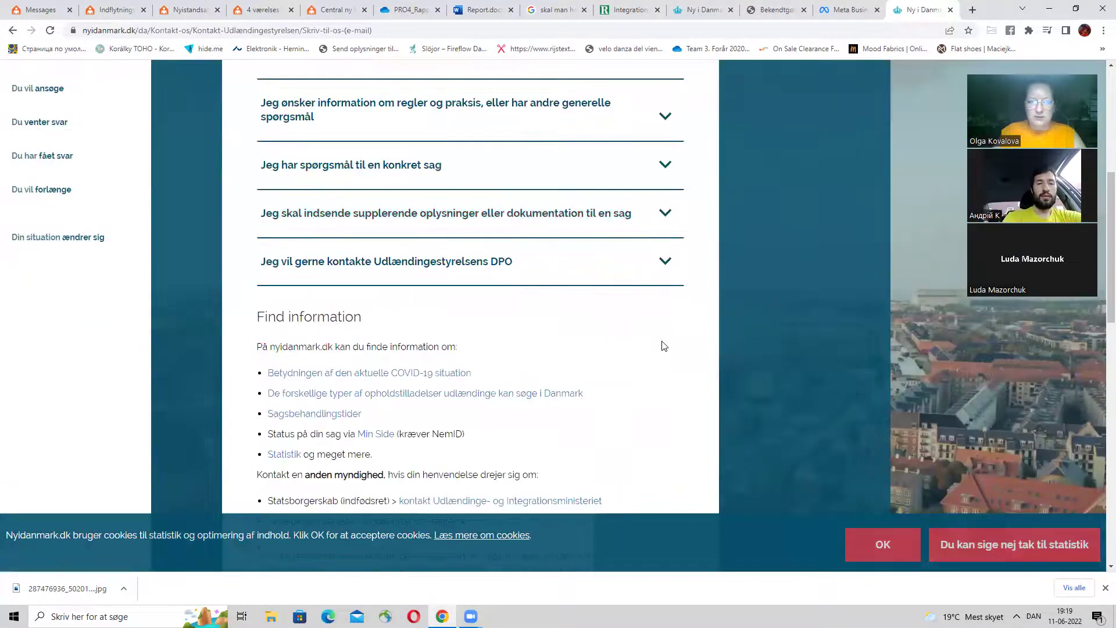
pyautogui.scroll(4, 661, 345)
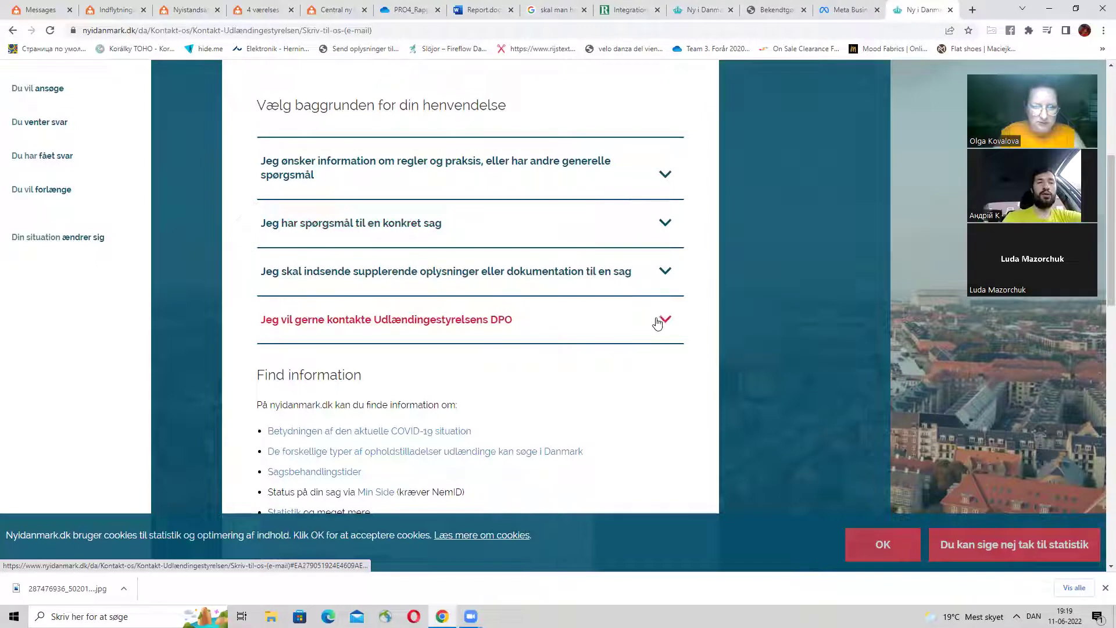
pyautogui.click(664, 320)
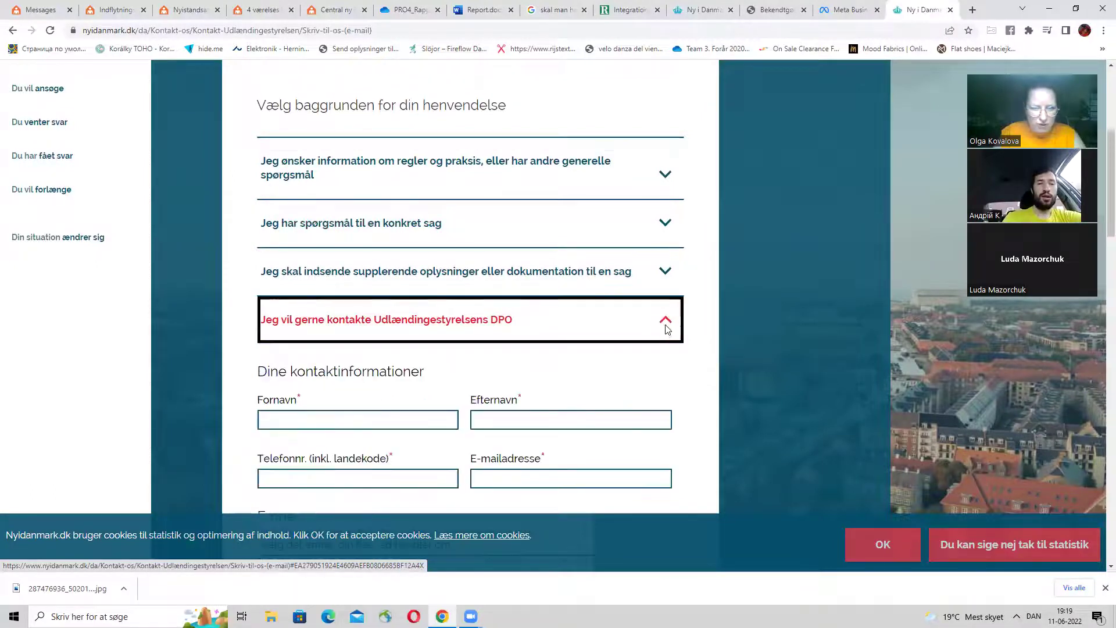
pyautogui.scroll(-2, 646, 326)
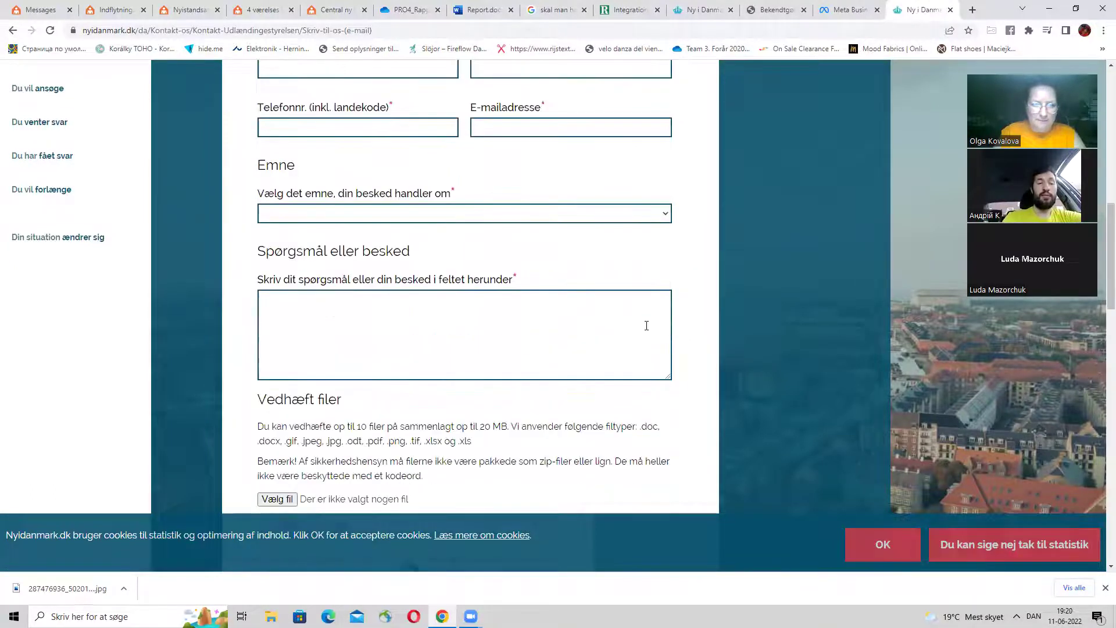
pyautogui.scroll(2, 646, 325)
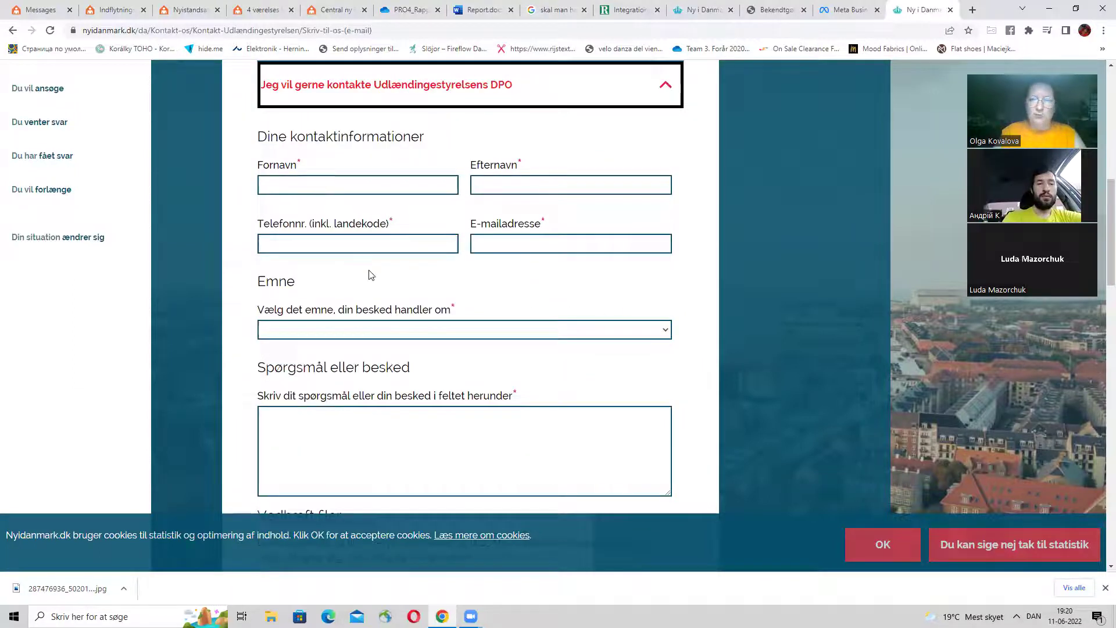
pyautogui.scroll(3, 370, 274)
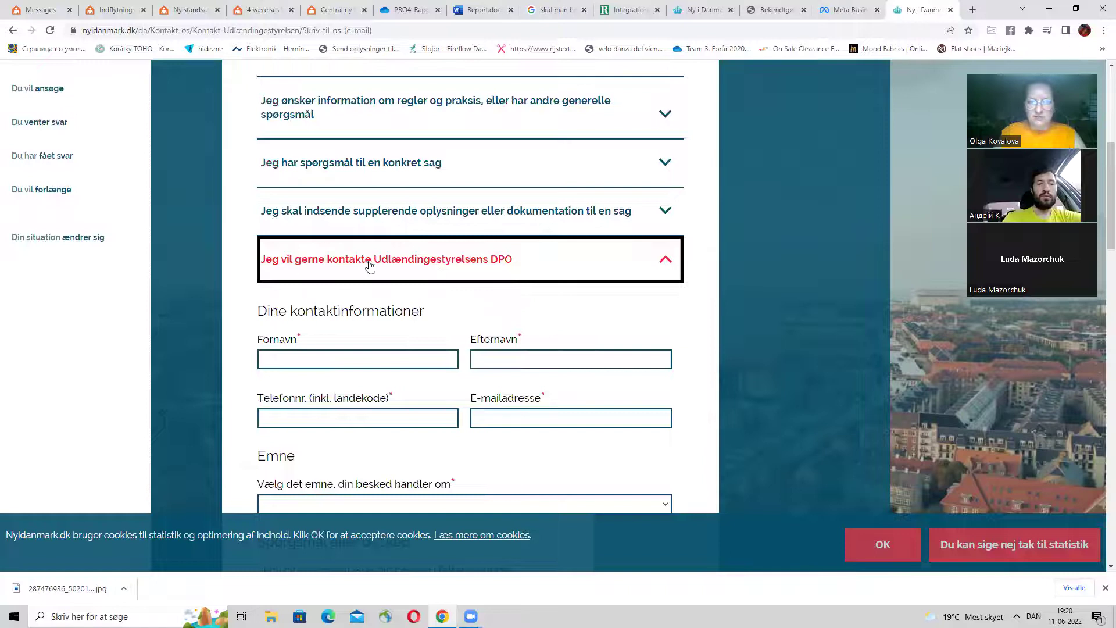
pyautogui.scroll(2, 402, 301)
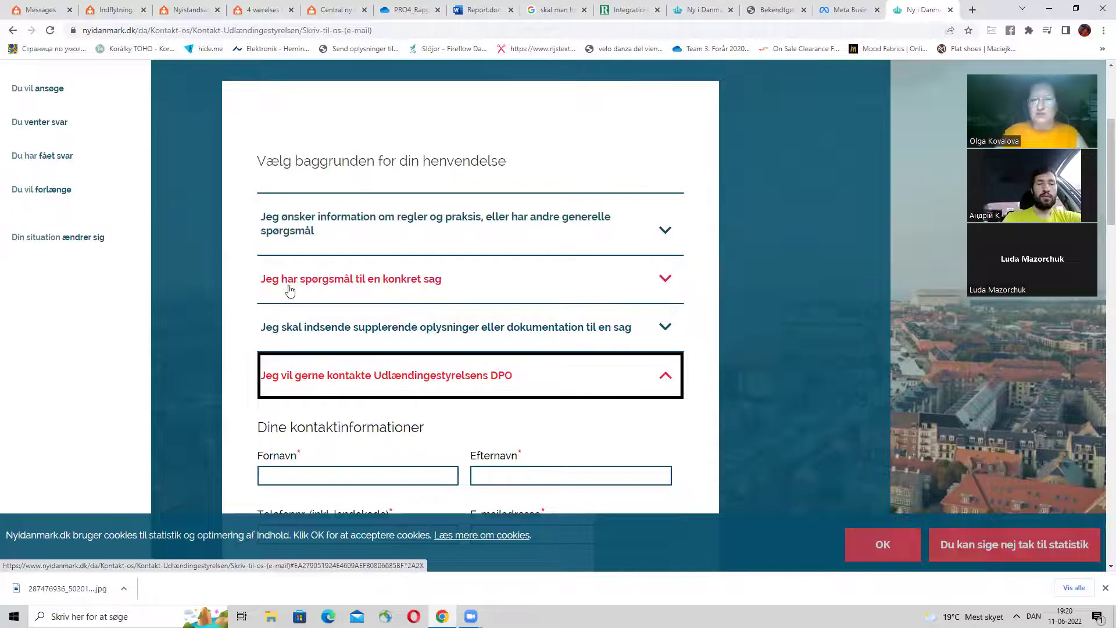
# Expand the enquiry reason "Jeg har spørgsmål til en konkret sag" and collapse the DPO section
pyautogui.click(439, 284)
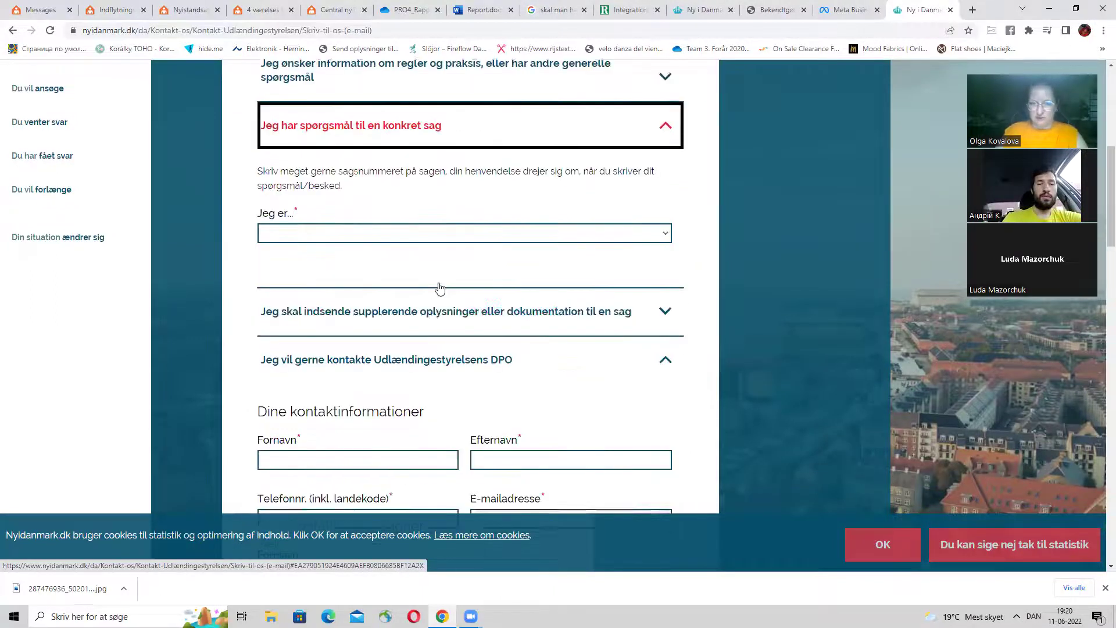
pyautogui.click(665, 319)
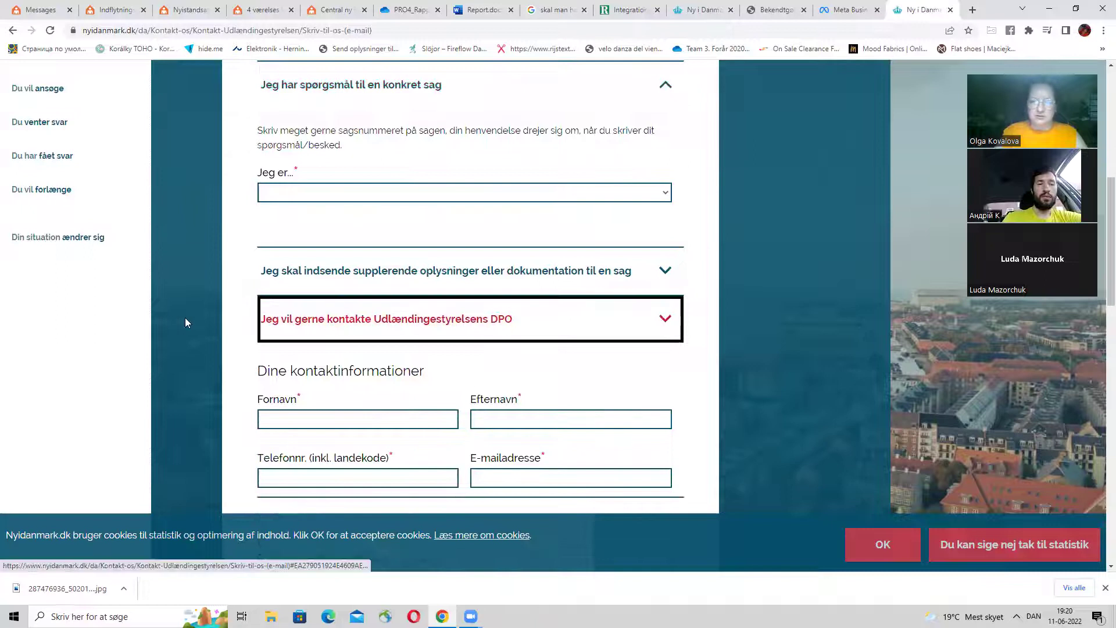
pyautogui.scroll(3, 291, 302)
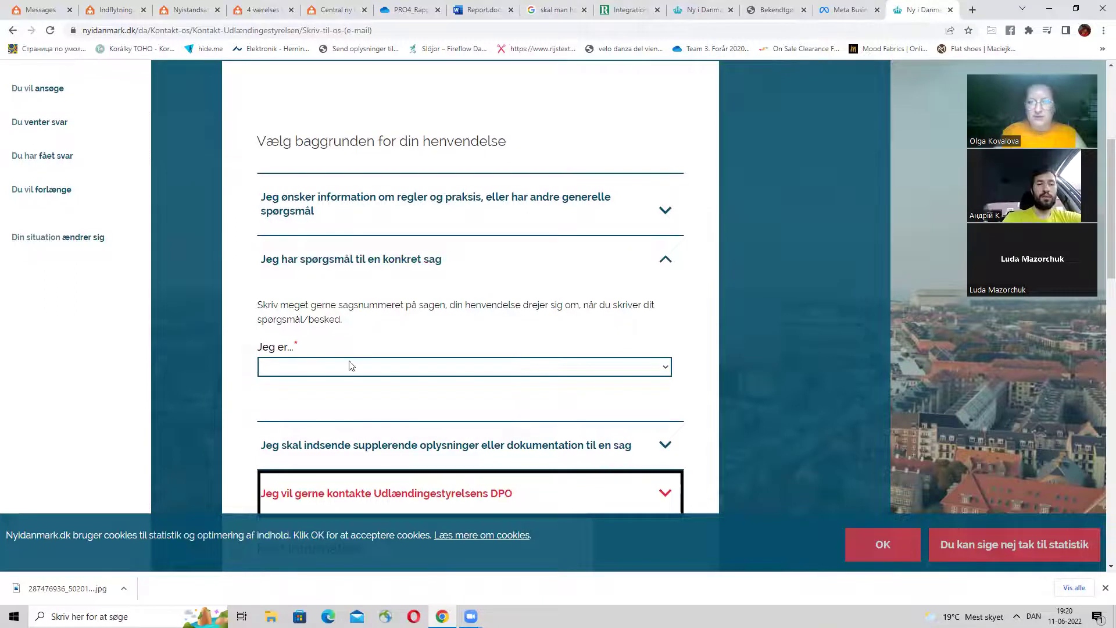
# Set the "Jeg er..." field of the specific-case enquiry to Ansøgeren
pyautogui.click(663, 366)
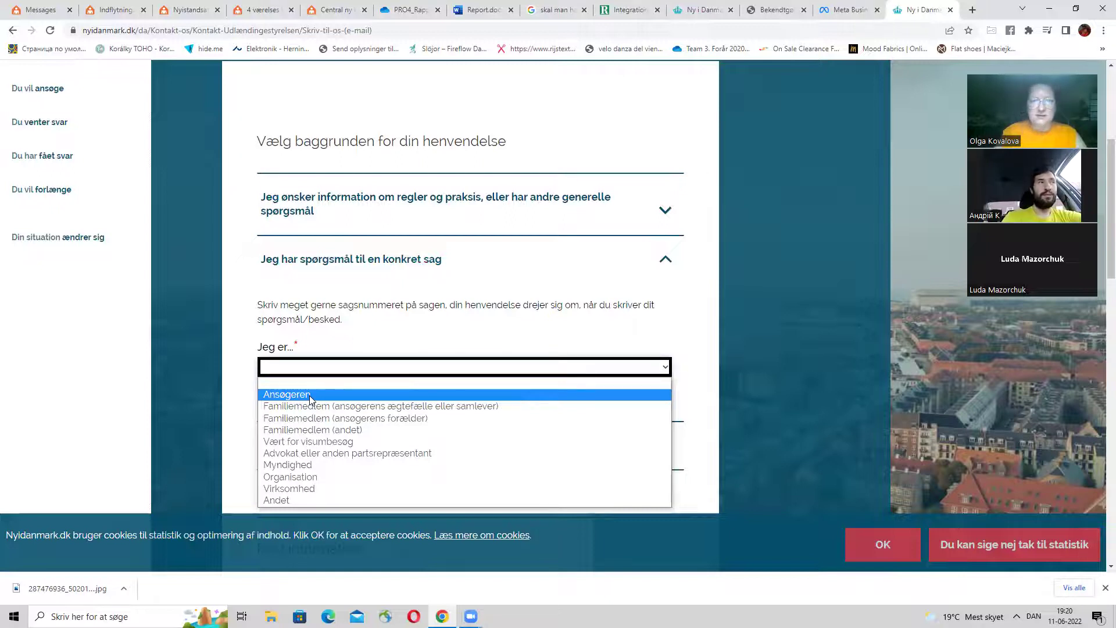
pyautogui.click(310, 398)
pyautogui.scroll(-3, 200, 394)
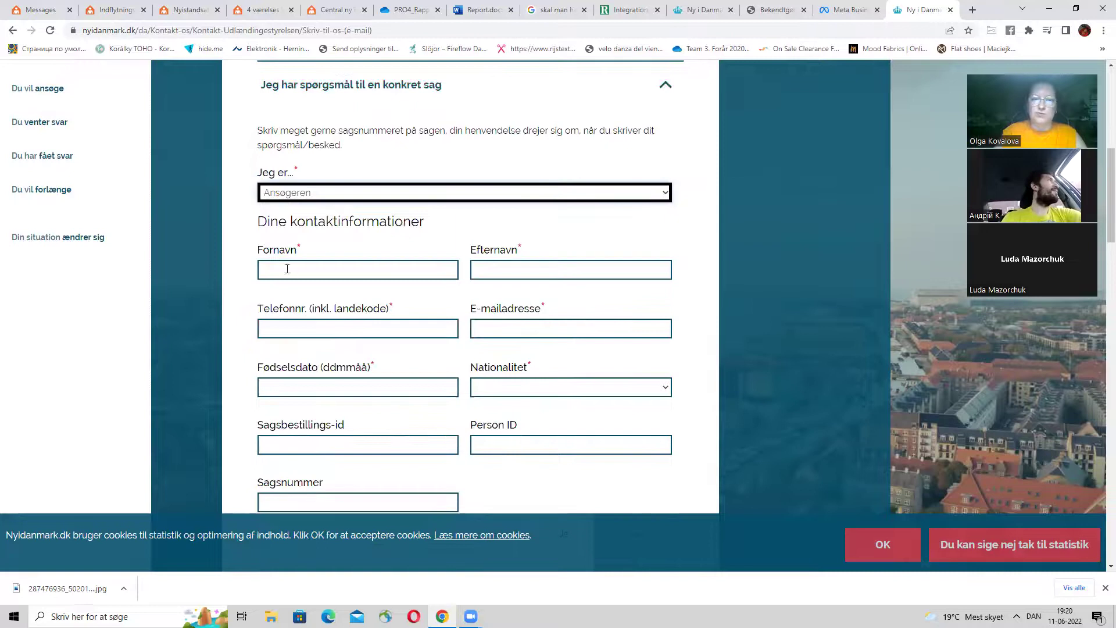
# Review the applicant's contact information fields, including the Nationalitet choices
pyautogui.click(322, 270)
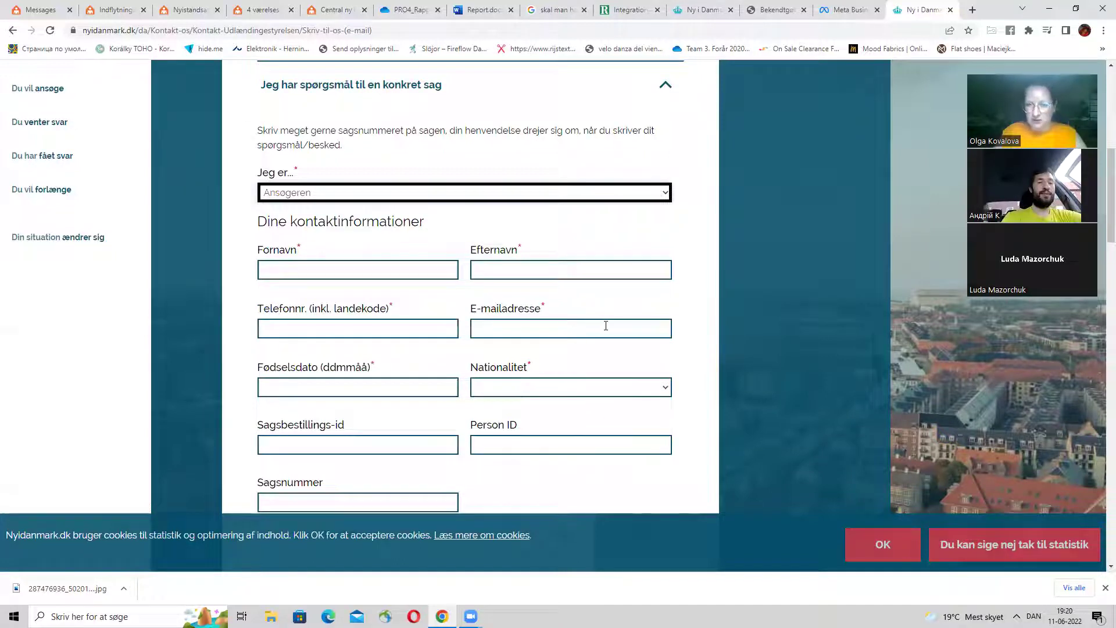
pyautogui.scroll(-1, 263, 365)
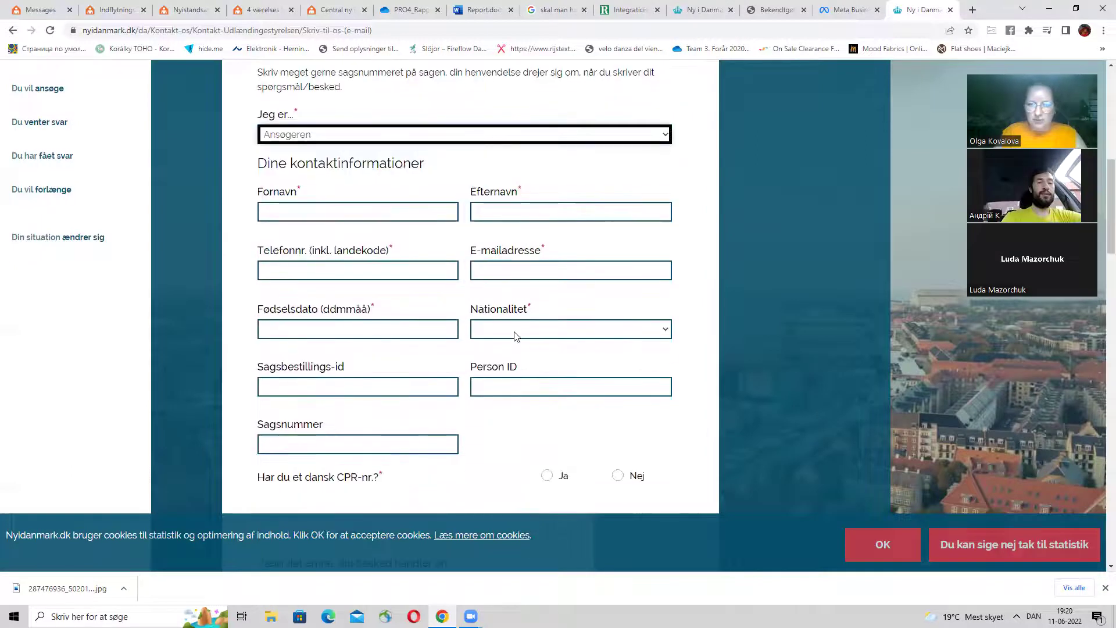
pyautogui.click(667, 334)
pyautogui.click(351, 378)
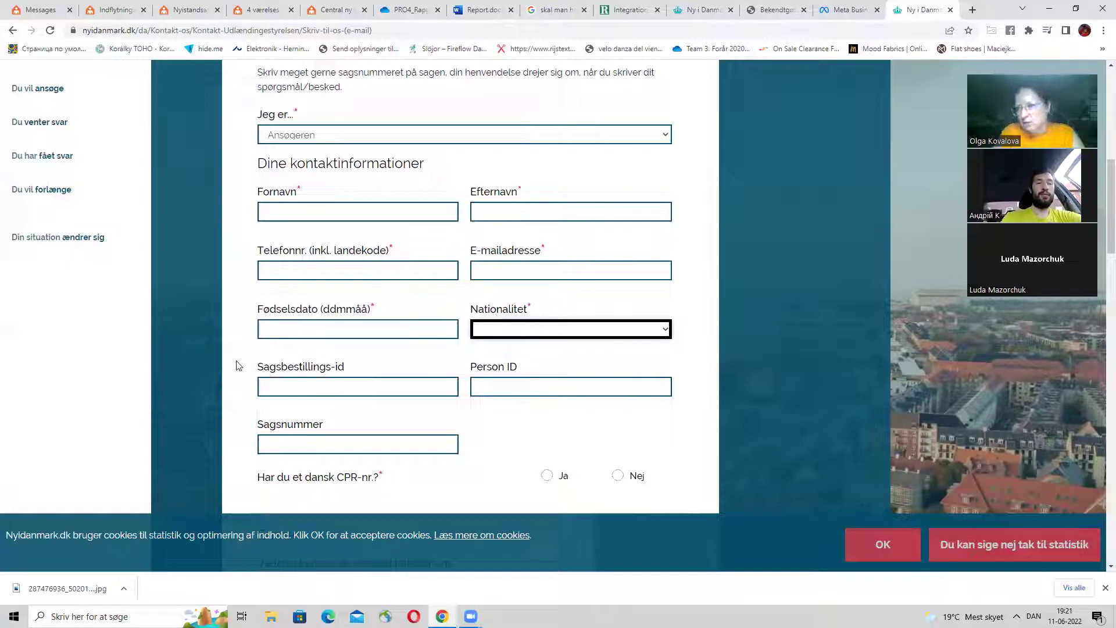
# Try Ja for the question "Har du et dansk CPR-nr.?" and switch the answer to Nej
pyautogui.scroll(-1, 237, 365)
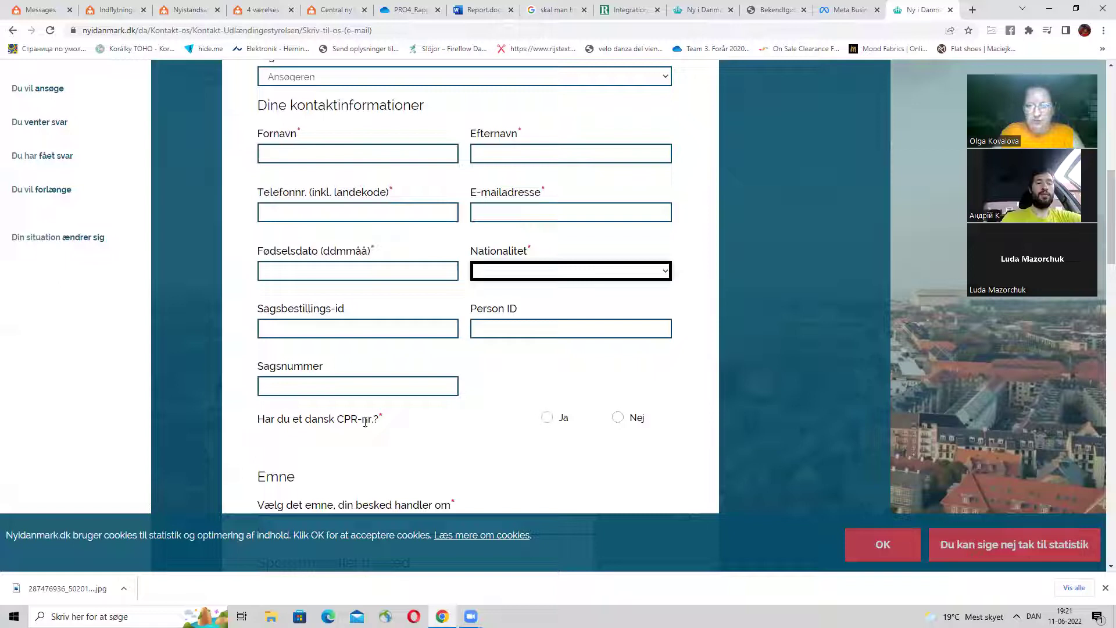
pyautogui.click(546, 417)
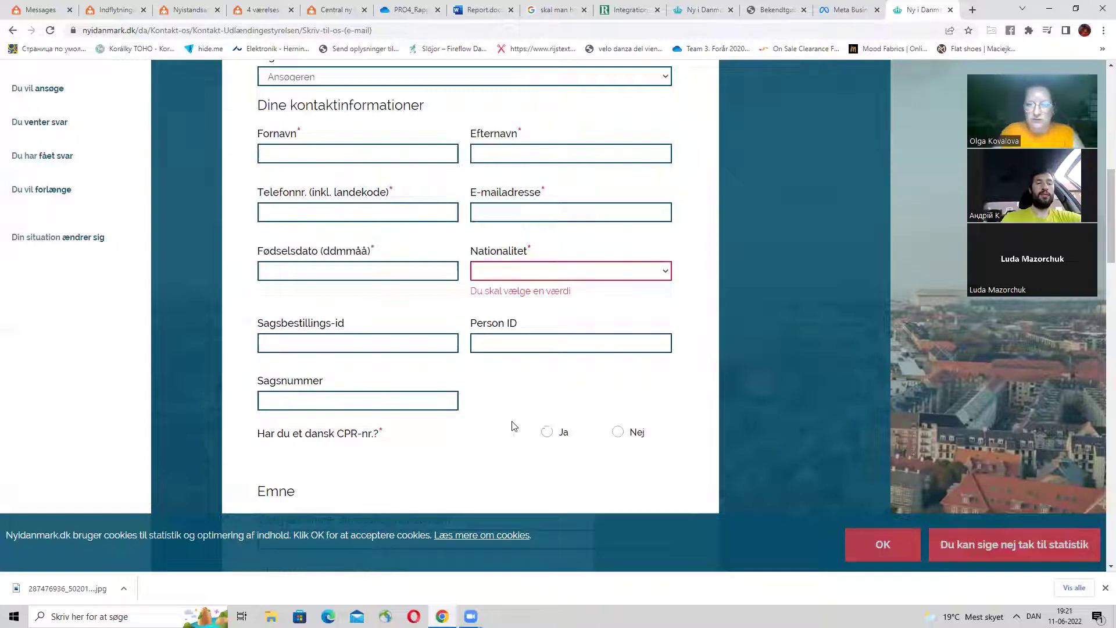
pyautogui.click(548, 432)
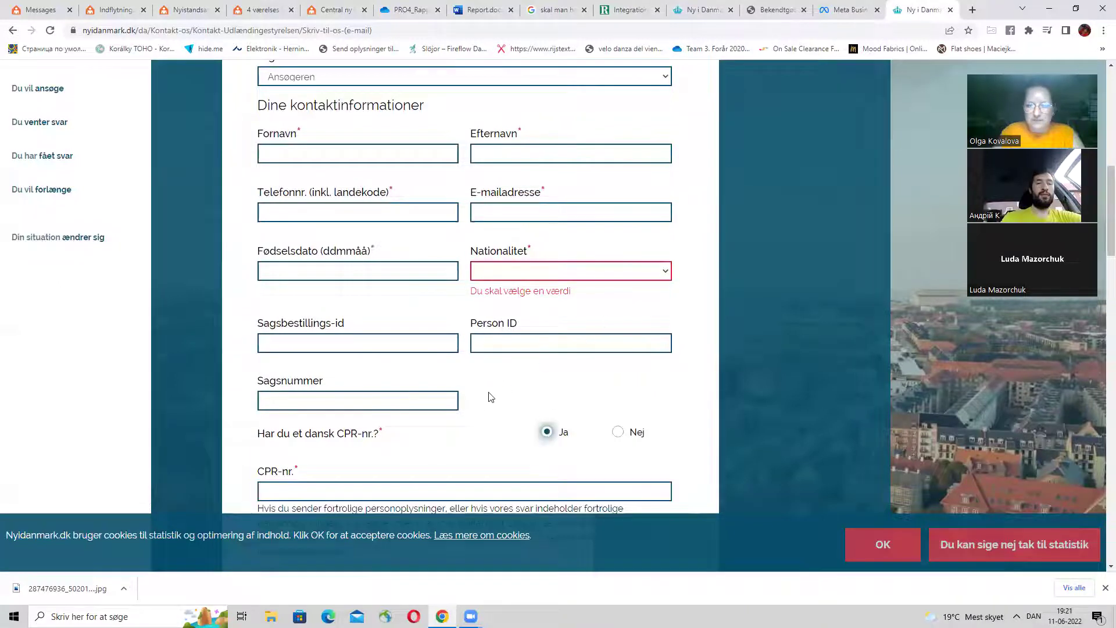
pyautogui.scroll(-1, 477, 404)
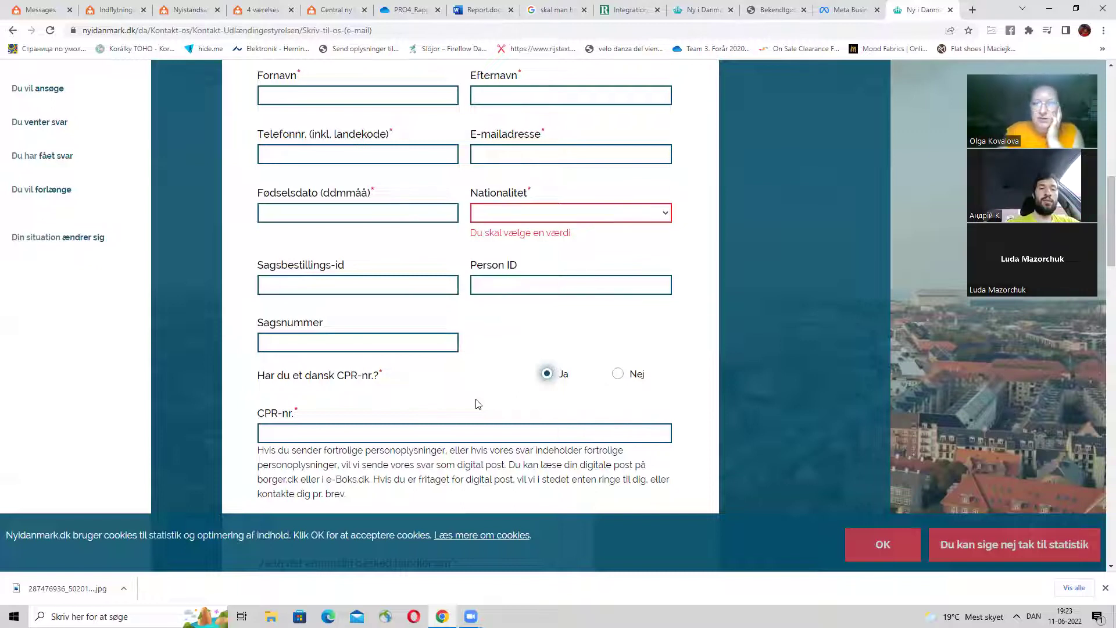
pyautogui.click(617, 373)
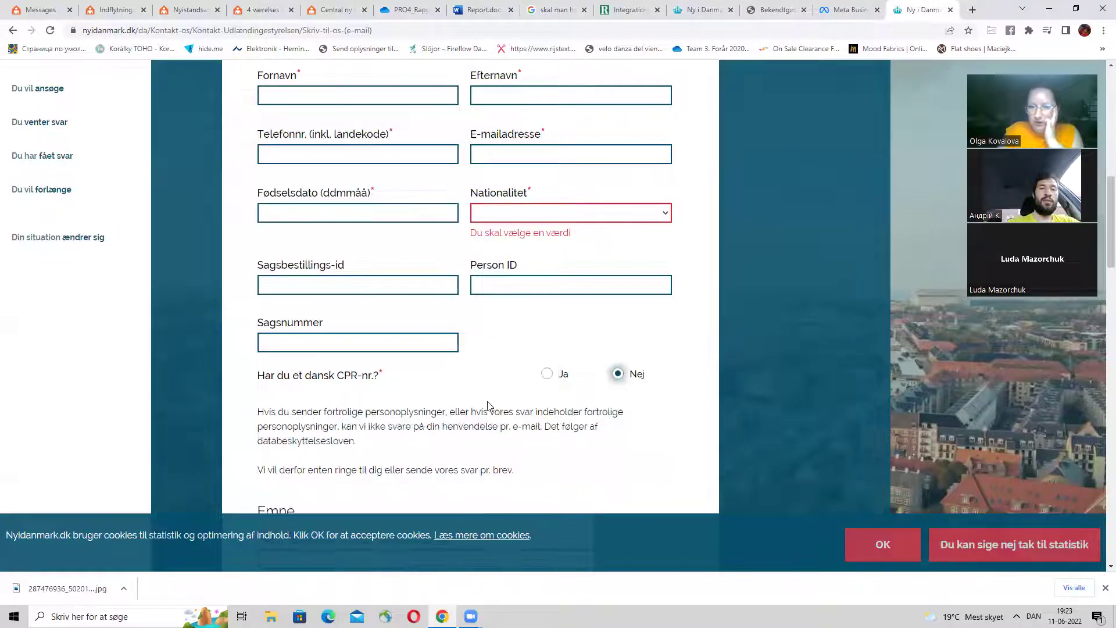
# Set the message topic under Emne to Fordreven fra Ukraine
pyautogui.scroll(-2, 485, 404)
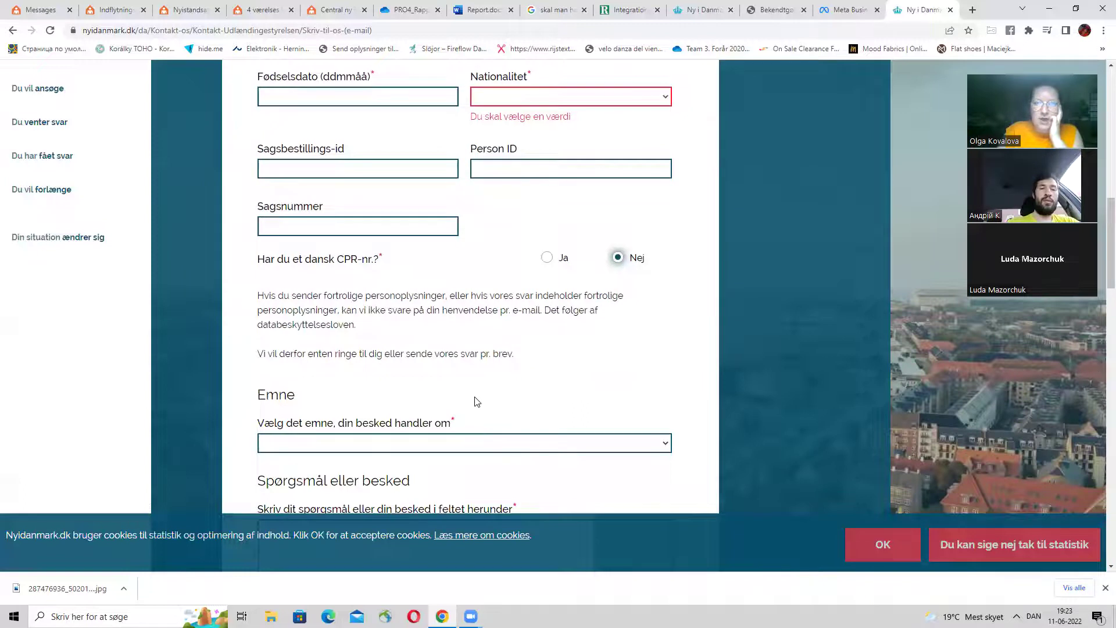
pyautogui.scroll(-2, 476, 401)
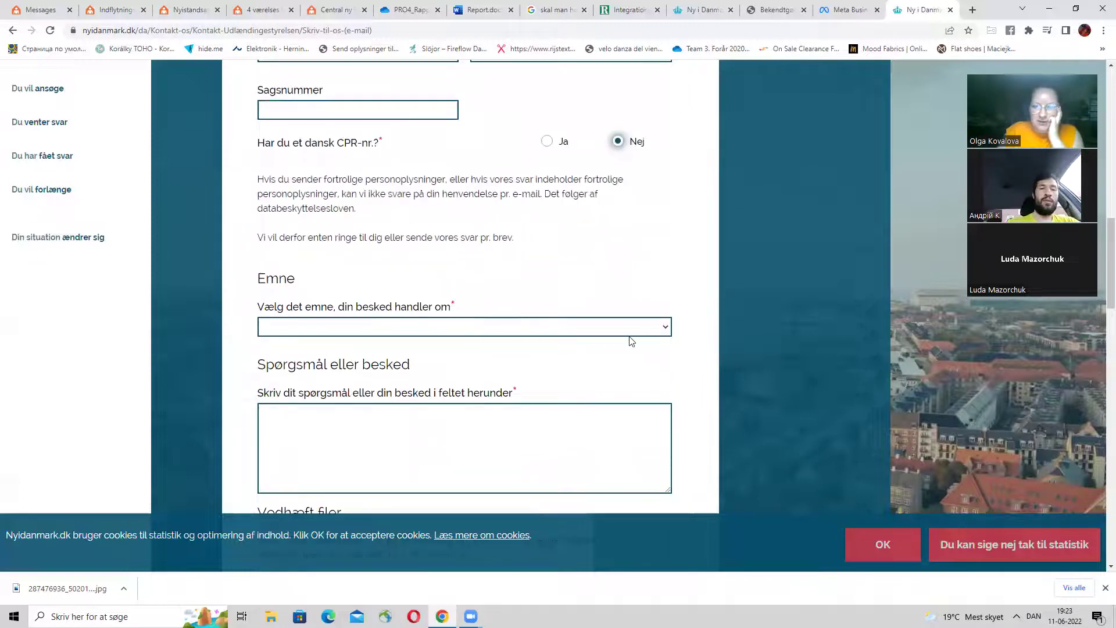
pyautogui.click(666, 328)
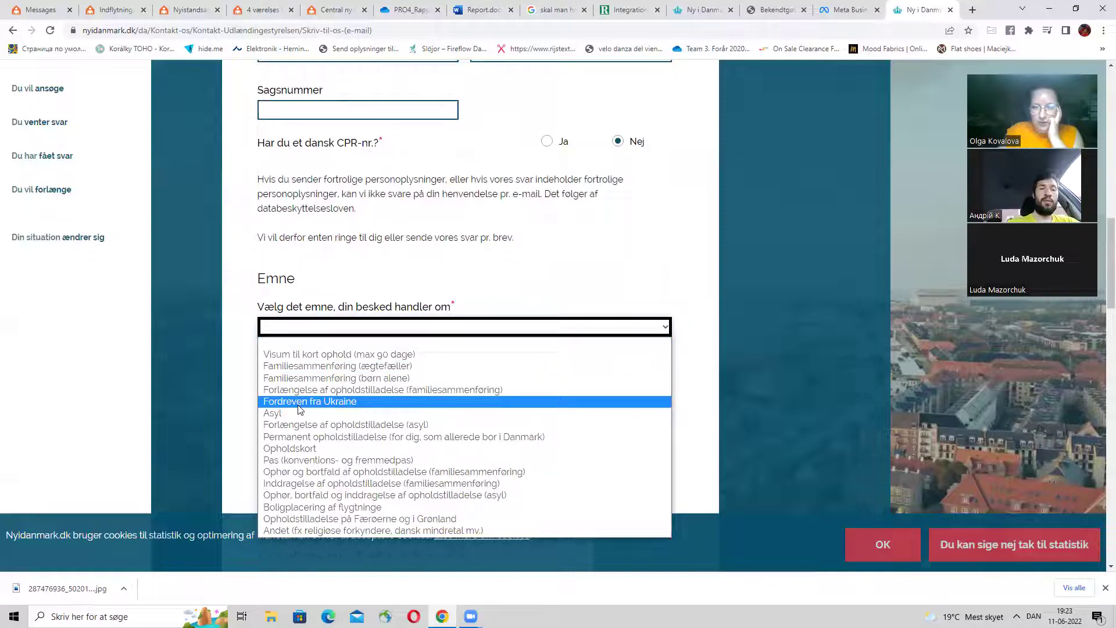
pyautogui.click(273, 402)
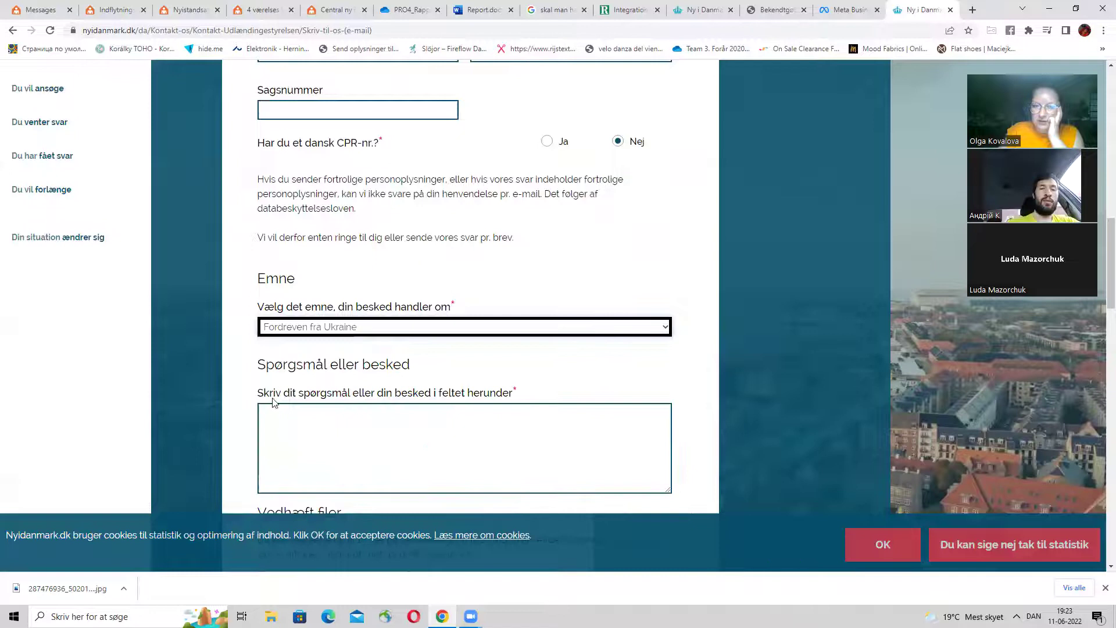
# Review the message field and the Vedhæft filer section, briefly opening the file picker for attachments without choosing a file
pyautogui.scroll(-1, 319, 407)
pyautogui.scroll(-1, 315, 390)
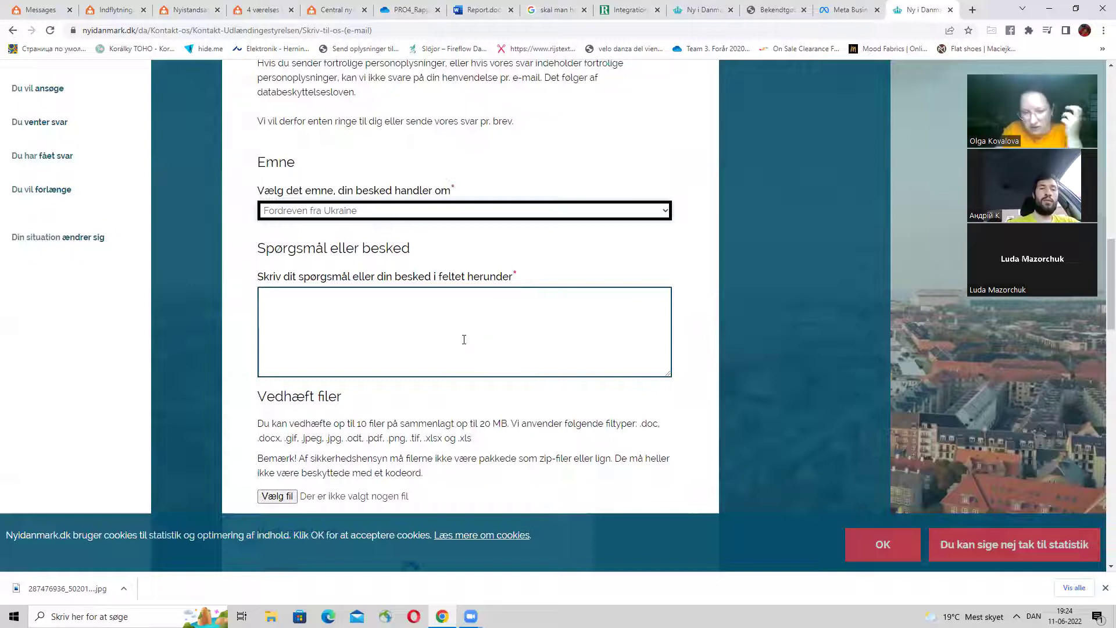
pyautogui.scroll(-1, 464, 339)
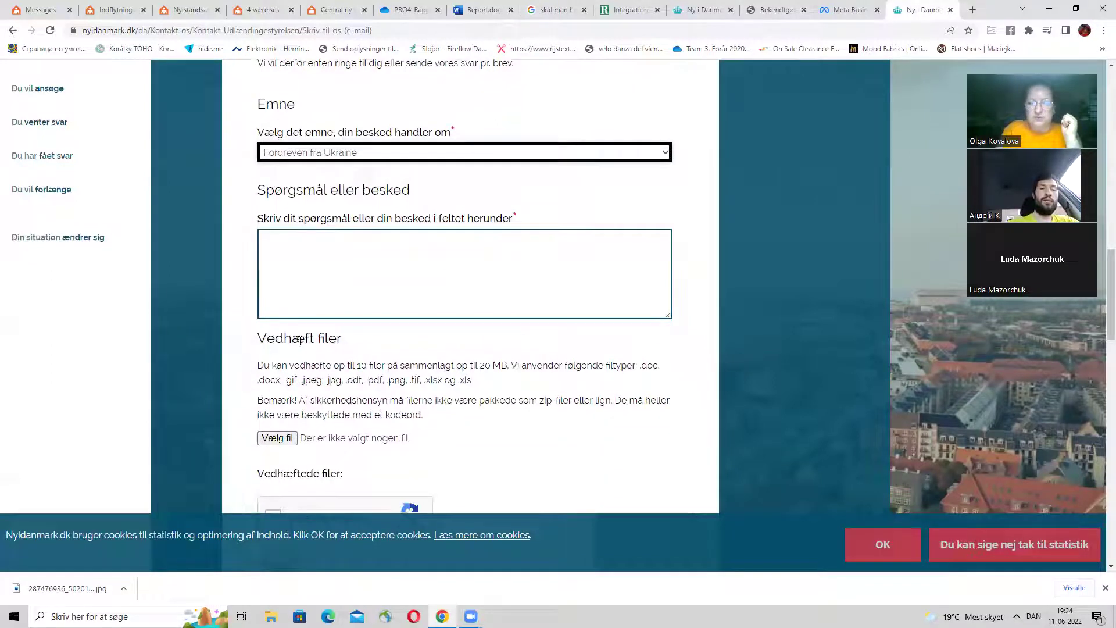
pyautogui.moveTo(257, 340); pyautogui.dragTo(338, 340)
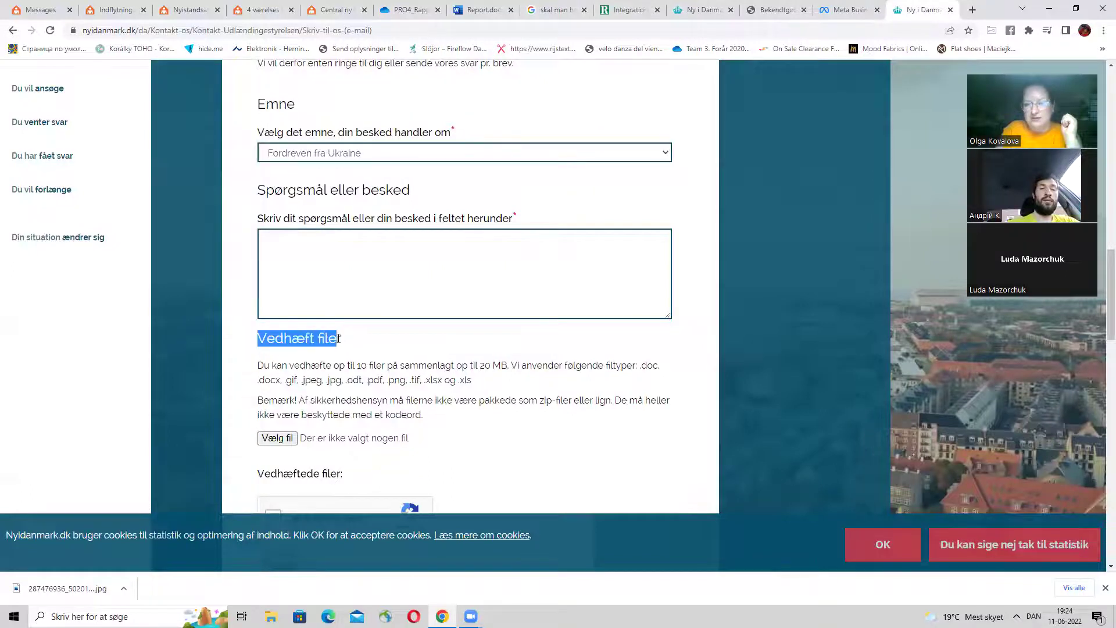
pyautogui.click(277, 440)
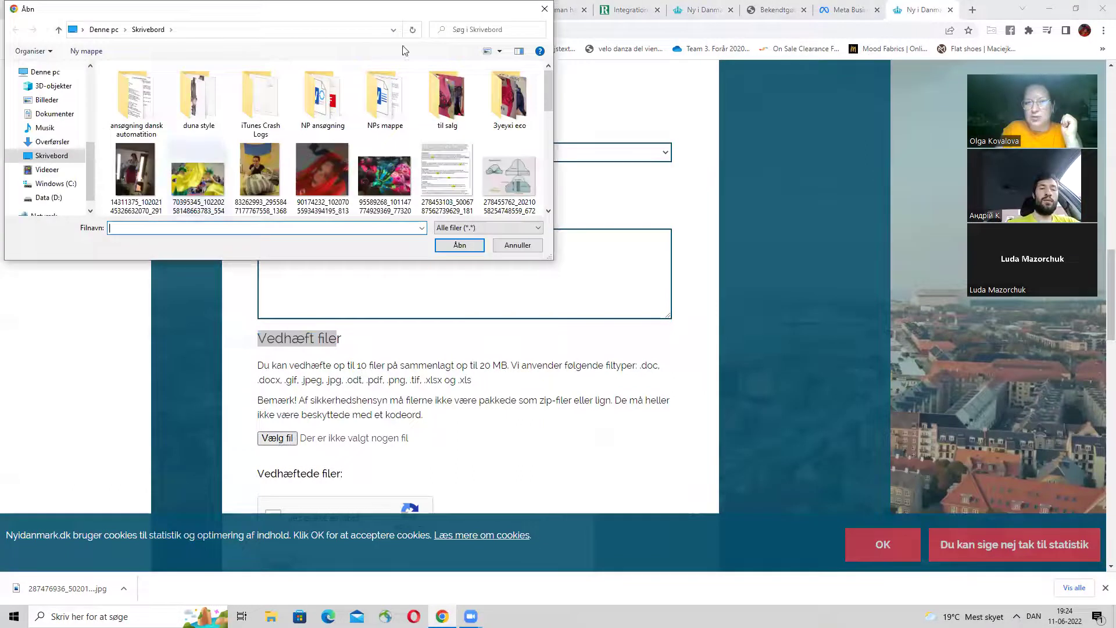
pyautogui.click(545, 9)
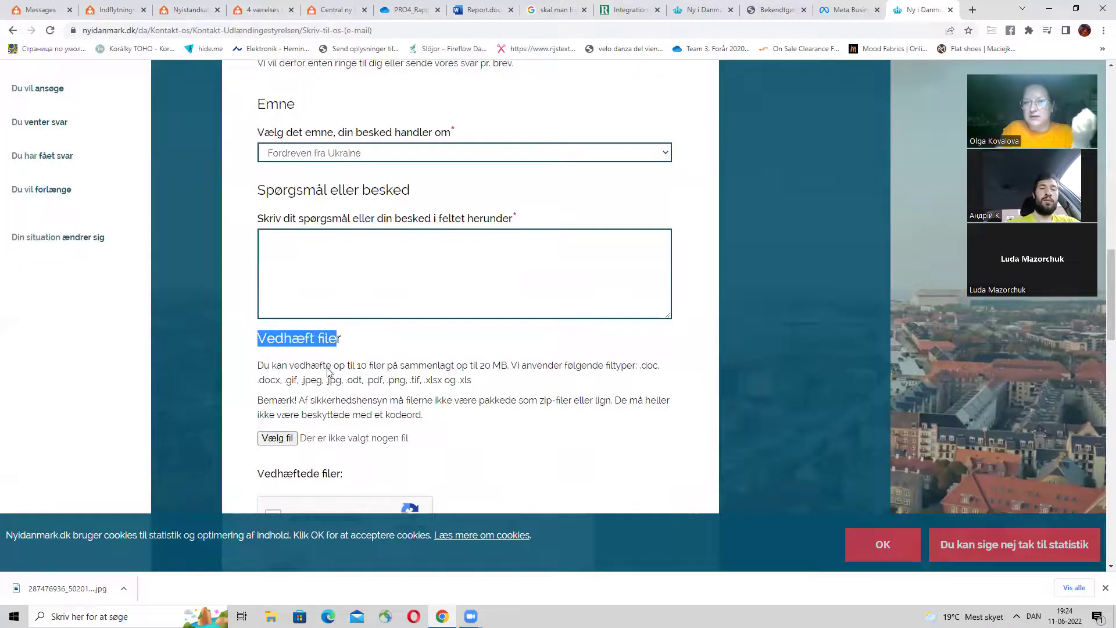
pyautogui.click(361, 349)
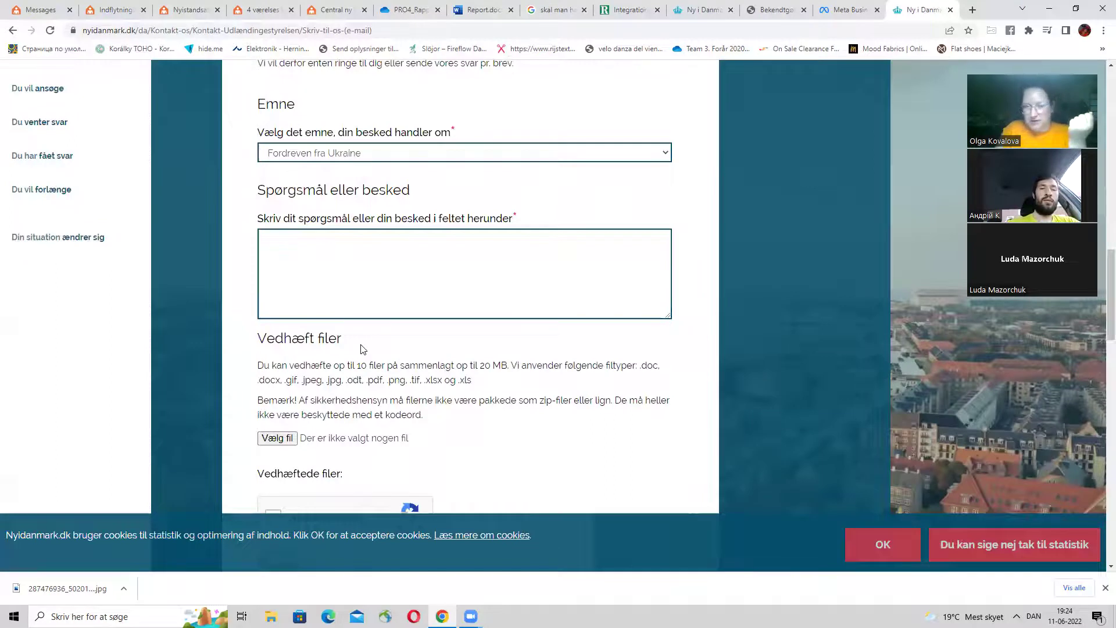
# Complete the "Jeg er ikke en robot" check and try to send the enquiry
pyautogui.scroll(-3, 361, 349)
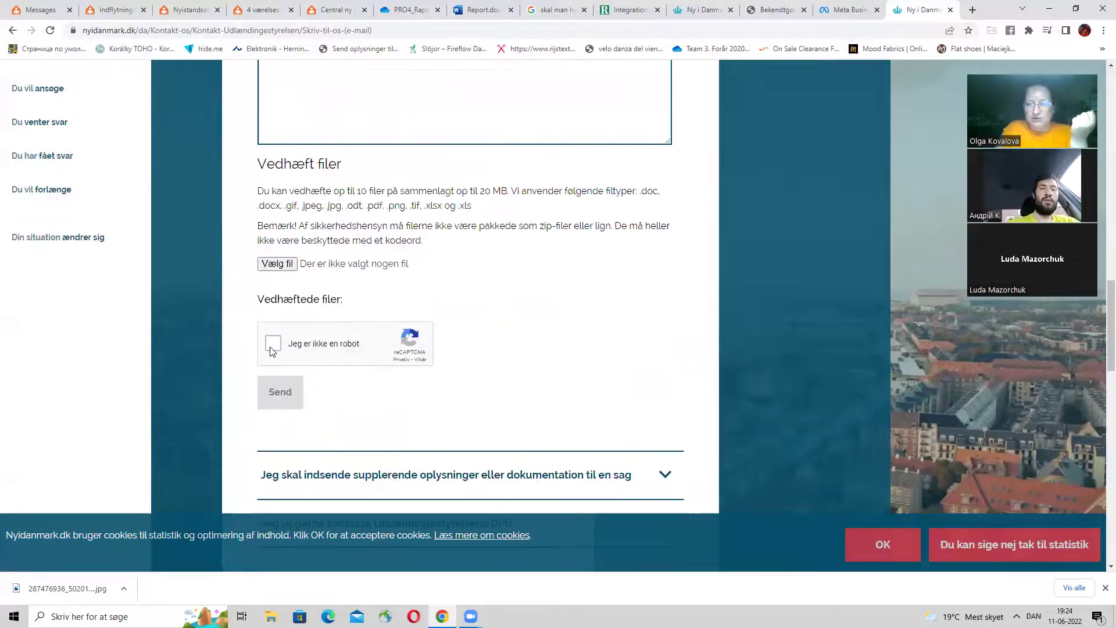
pyautogui.click(272, 344)
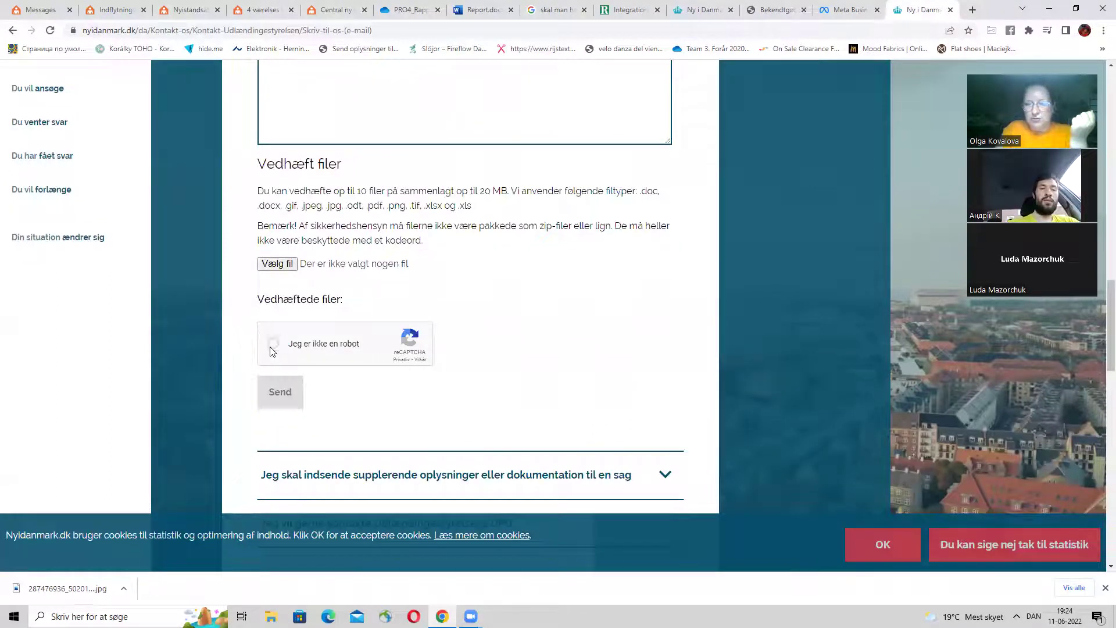
pyautogui.click(289, 391)
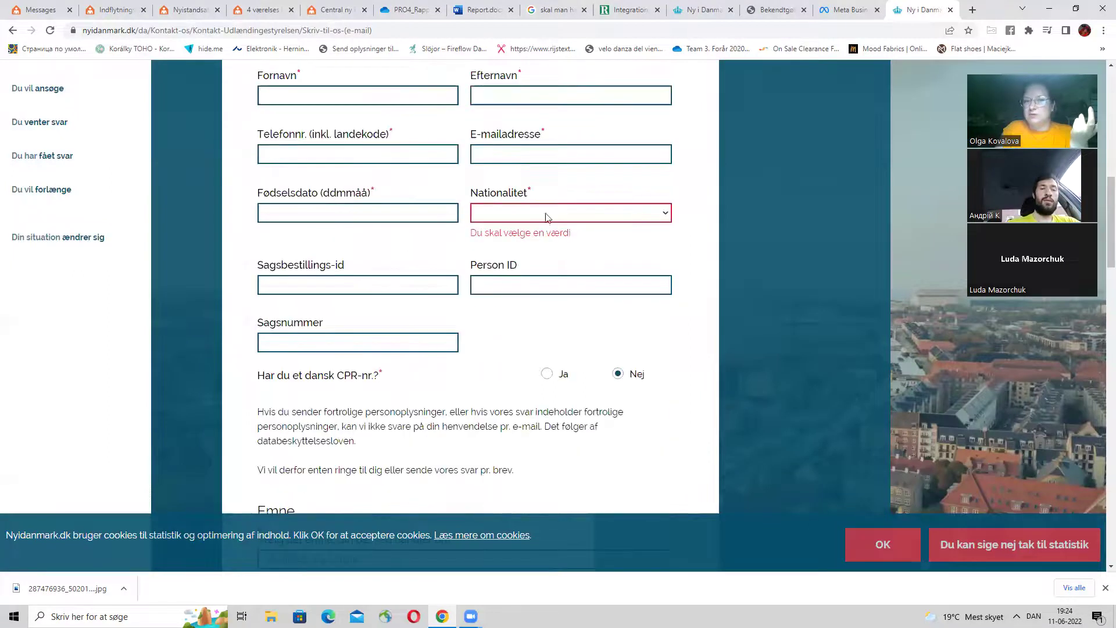
pyautogui.scroll(-10, 360, 326)
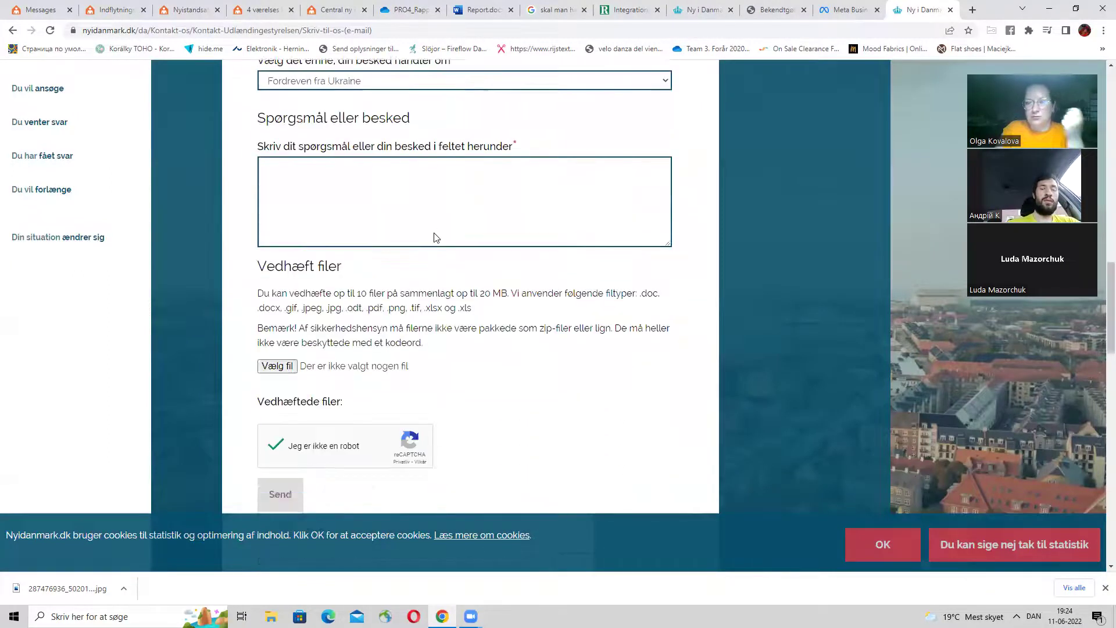